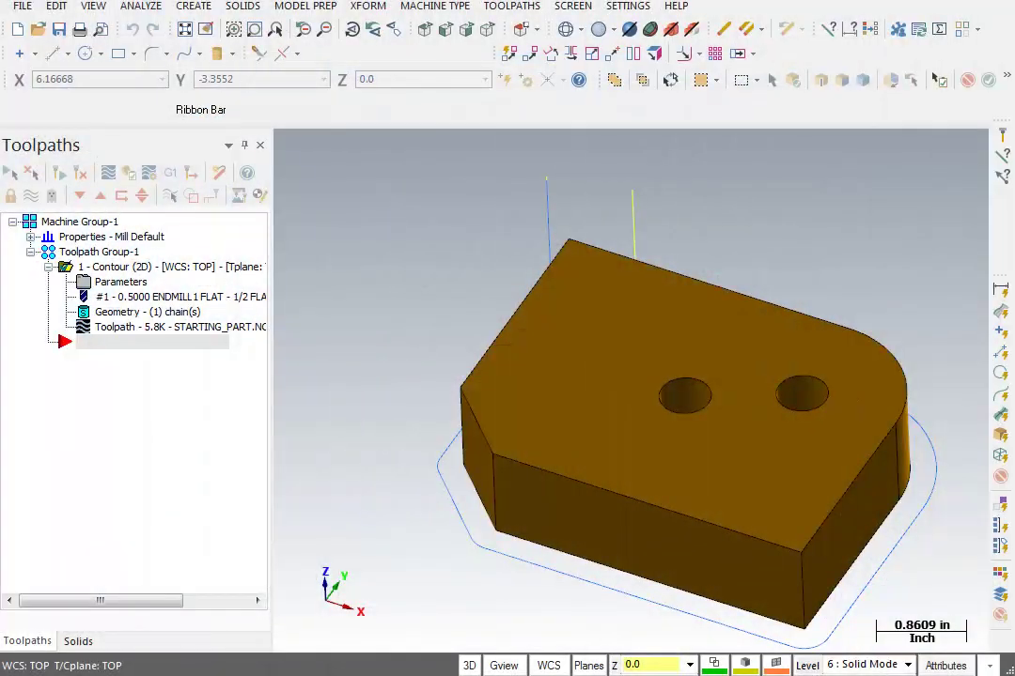
# - Start a Drill toolpath with drill points at the right and left hole centres
pyautogui.click(513, 7)
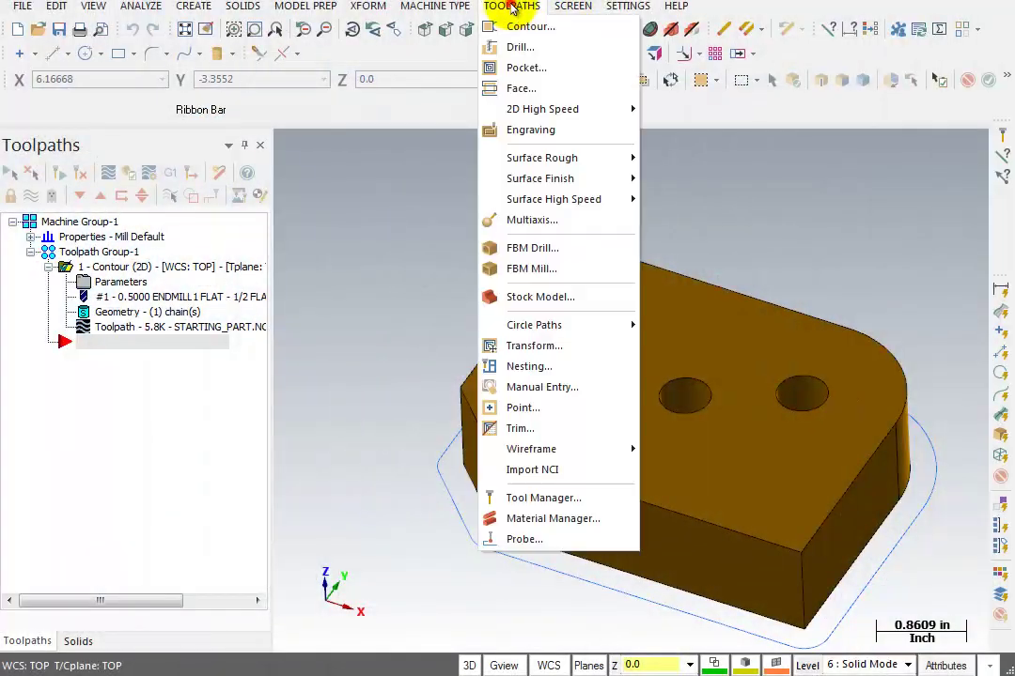
pyautogui.click(548, 47)
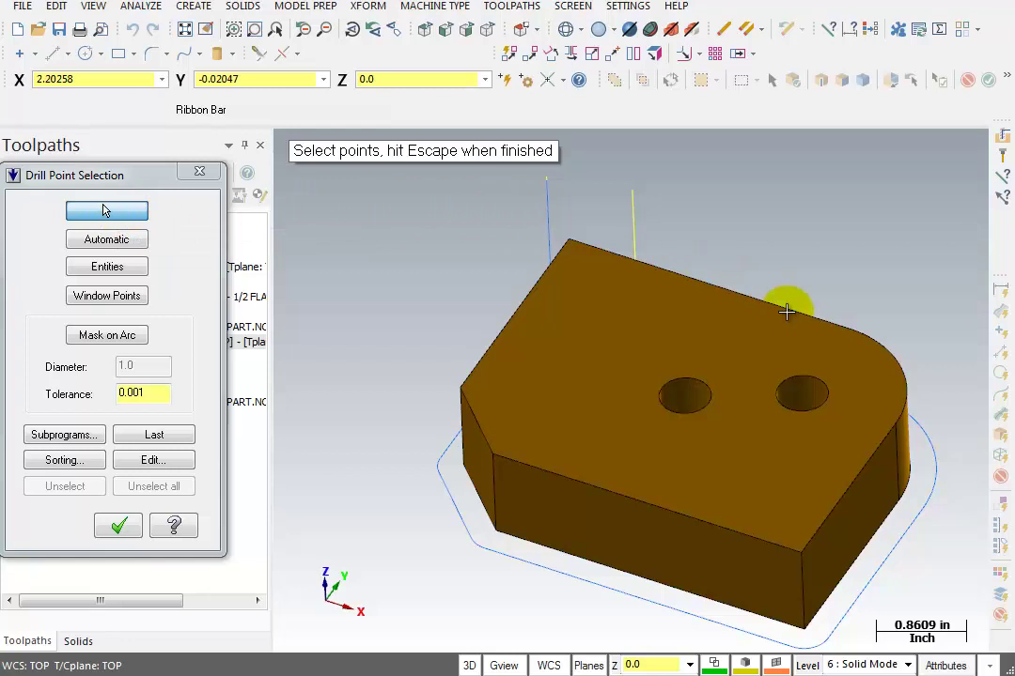
pyautogui.click(809, 407)
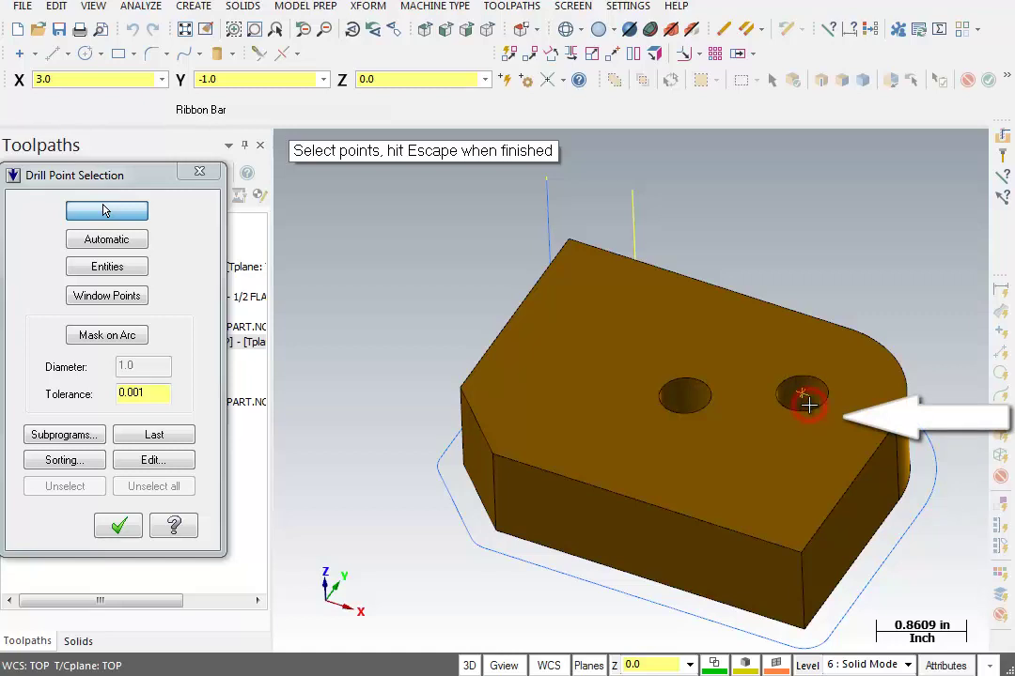
pyautogui.click(697, 411)
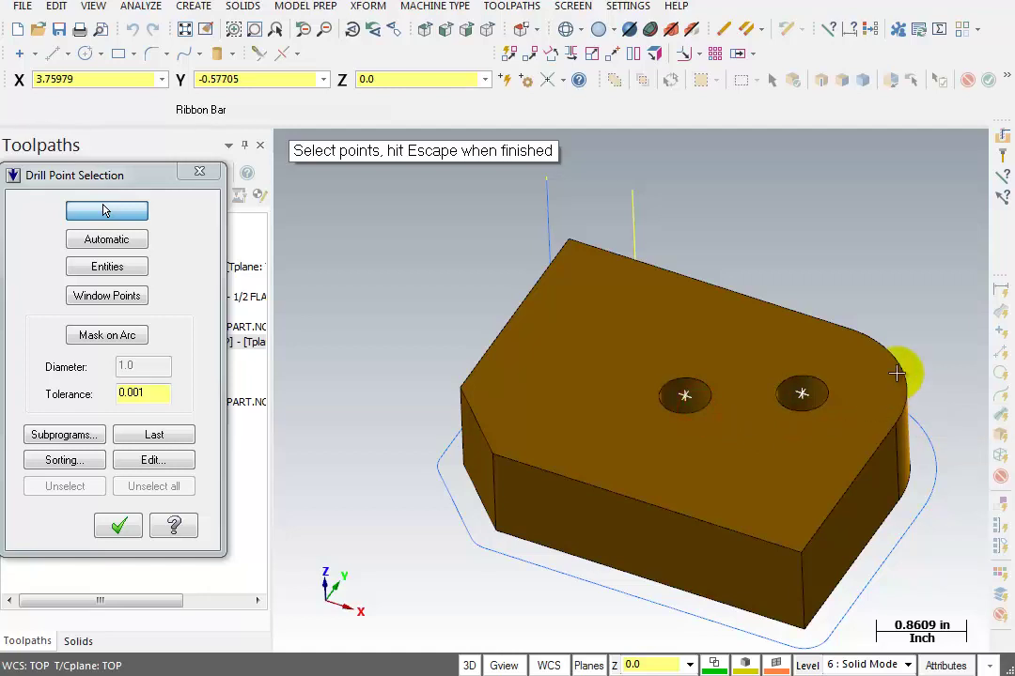
pyautogui.click(119, 527)
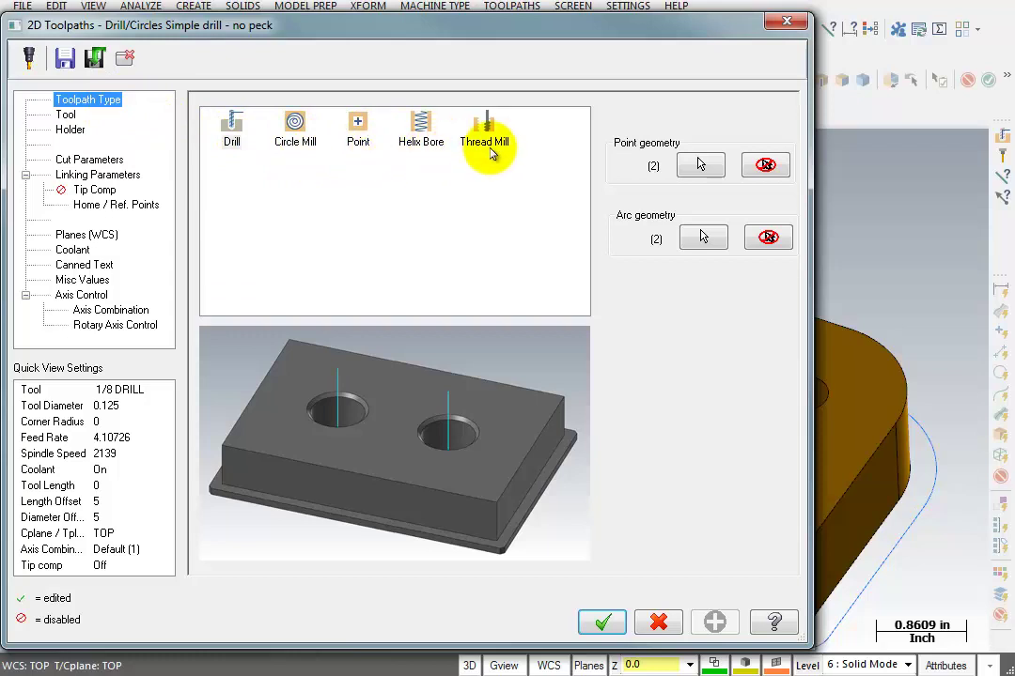
# - Set the type to Drill, use the 3/4 SPOTDRILL tool, and comment 'Spot Drill The Tapped Holes'
pyautogui.click(232, 127)
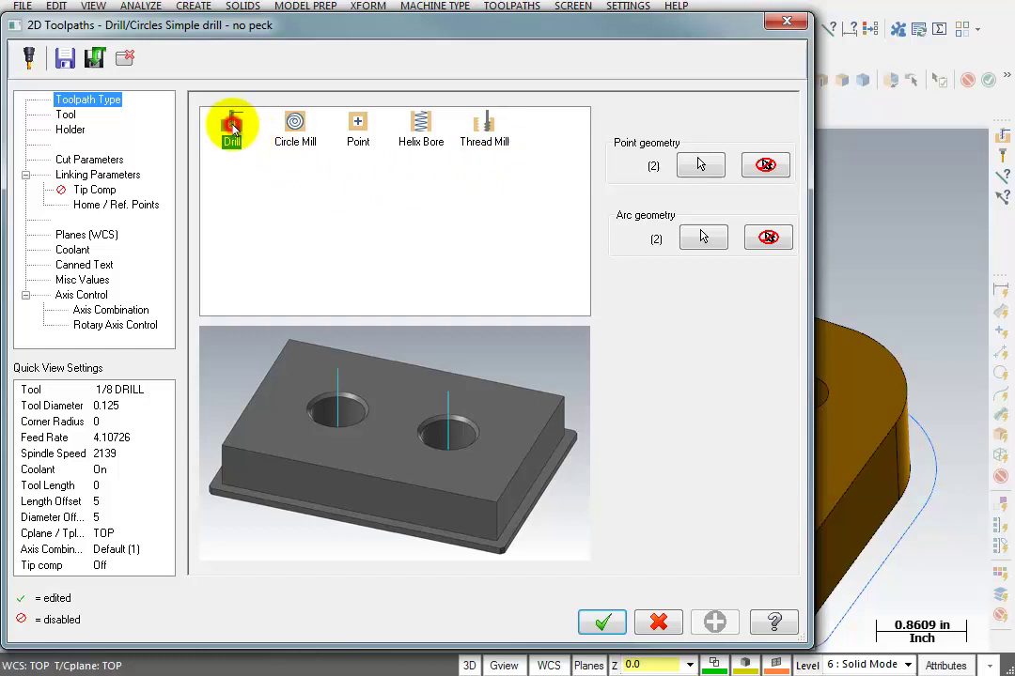
pyautogui.click(64, 114)
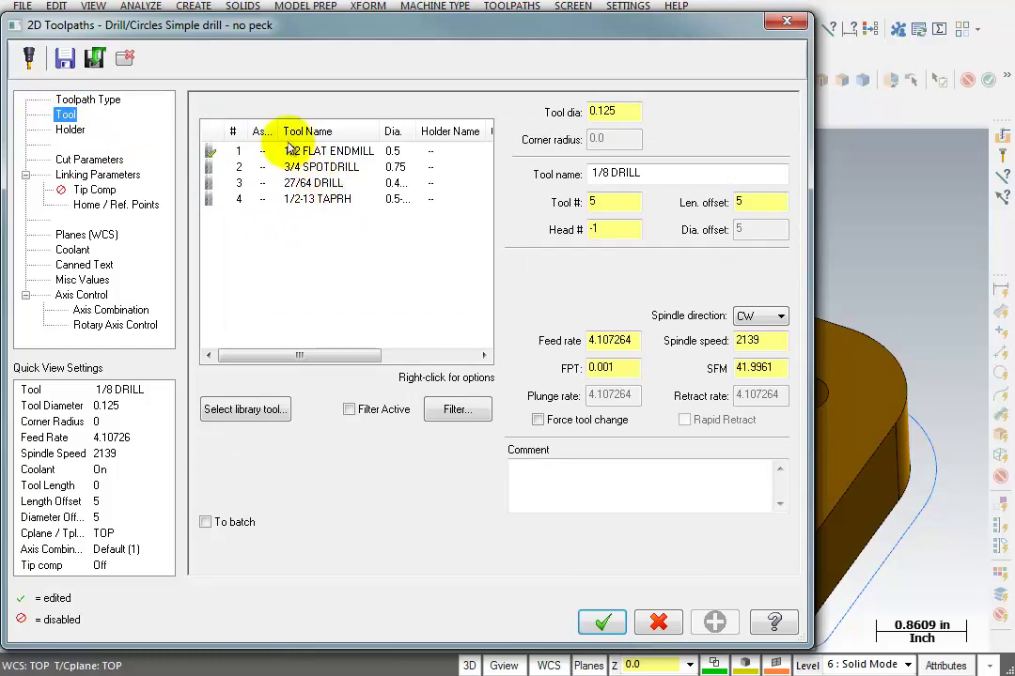
pyautogui.click(255, 168)
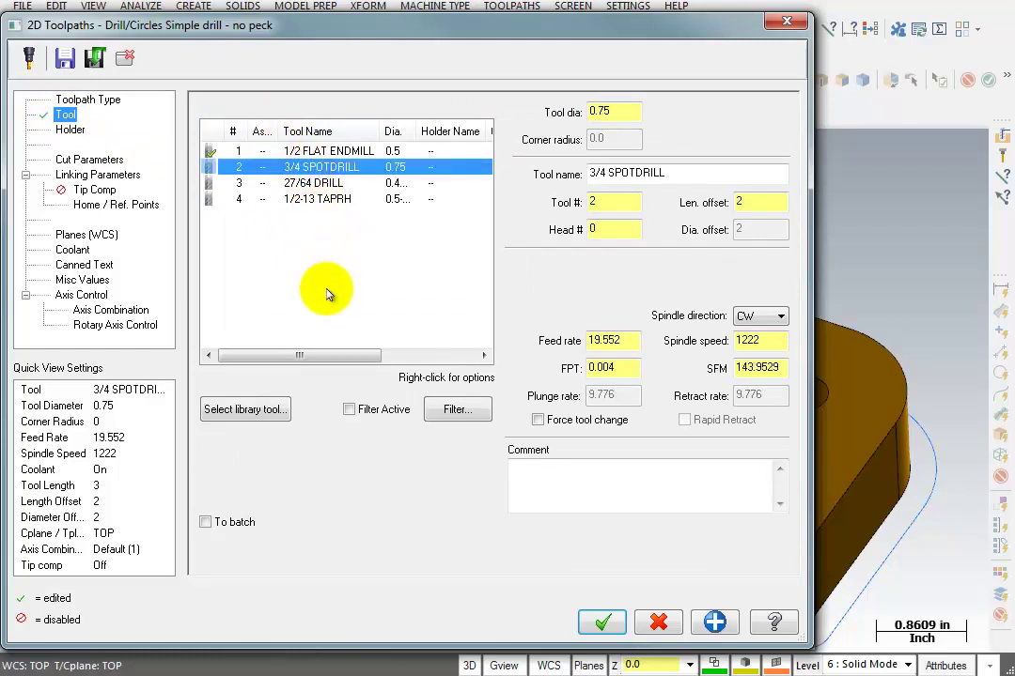
pyautogui.click(555, 480)
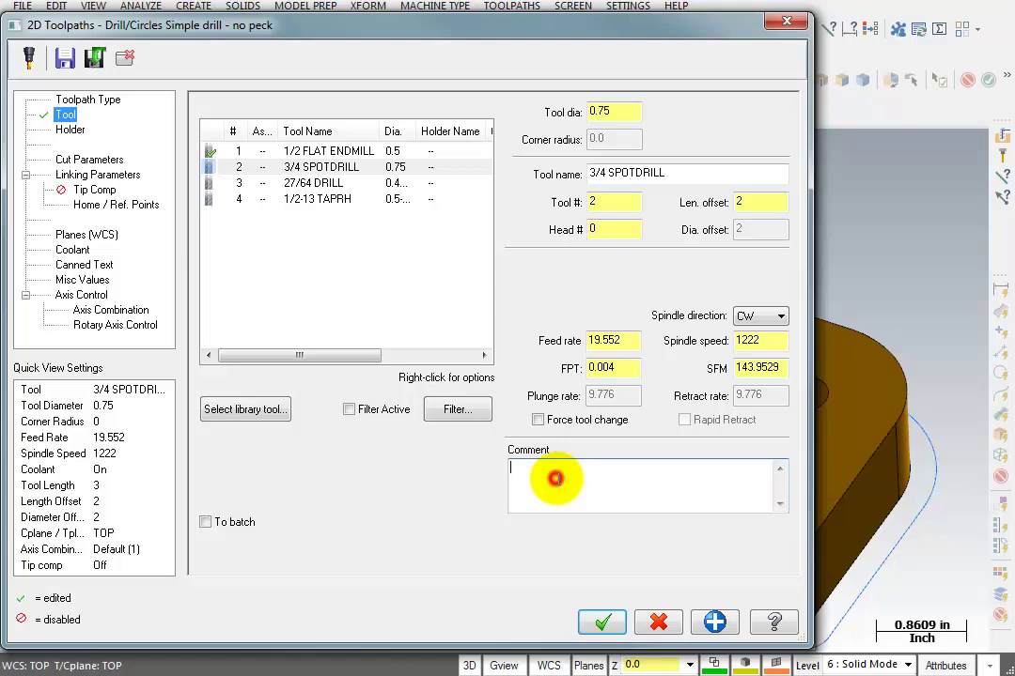
pyautogui.write('Spo')
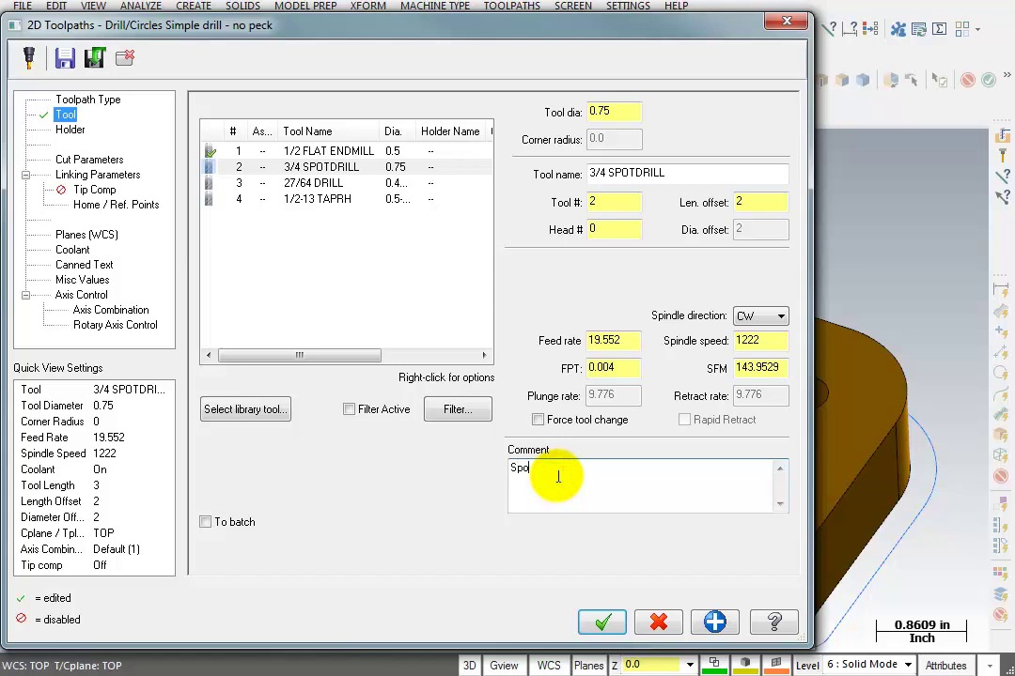
pyautogui.write('t Drill The Tapped Holes')
# - Review the Drill/Counterbore cycle and dwell value, then go to Linking Parameters
pyautogui.click(94, 162)
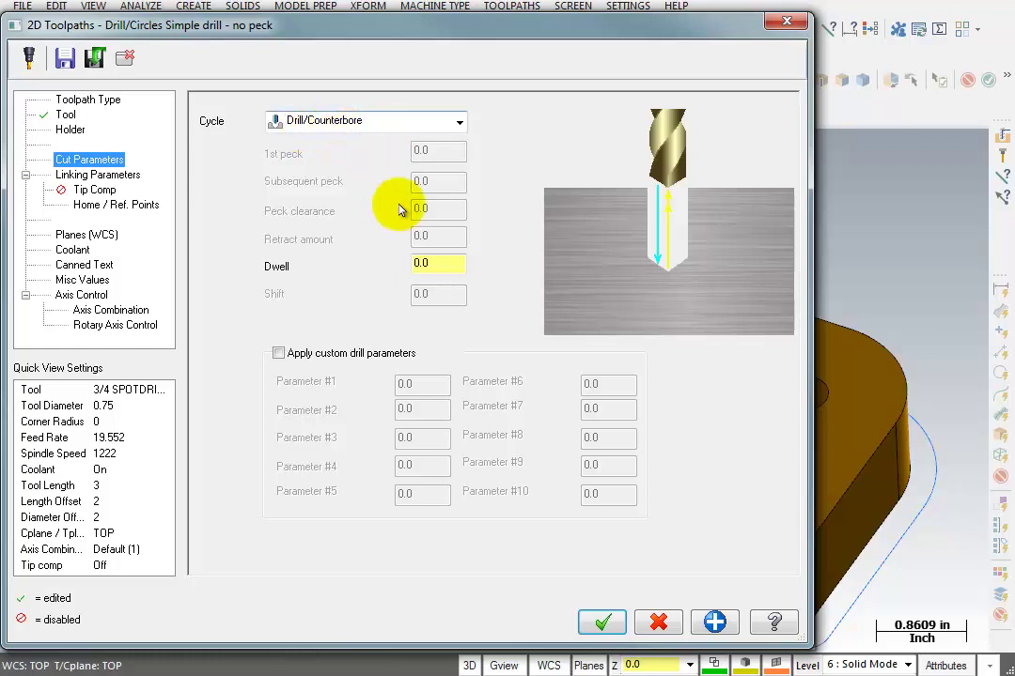
pyautogui.click(434, 265)
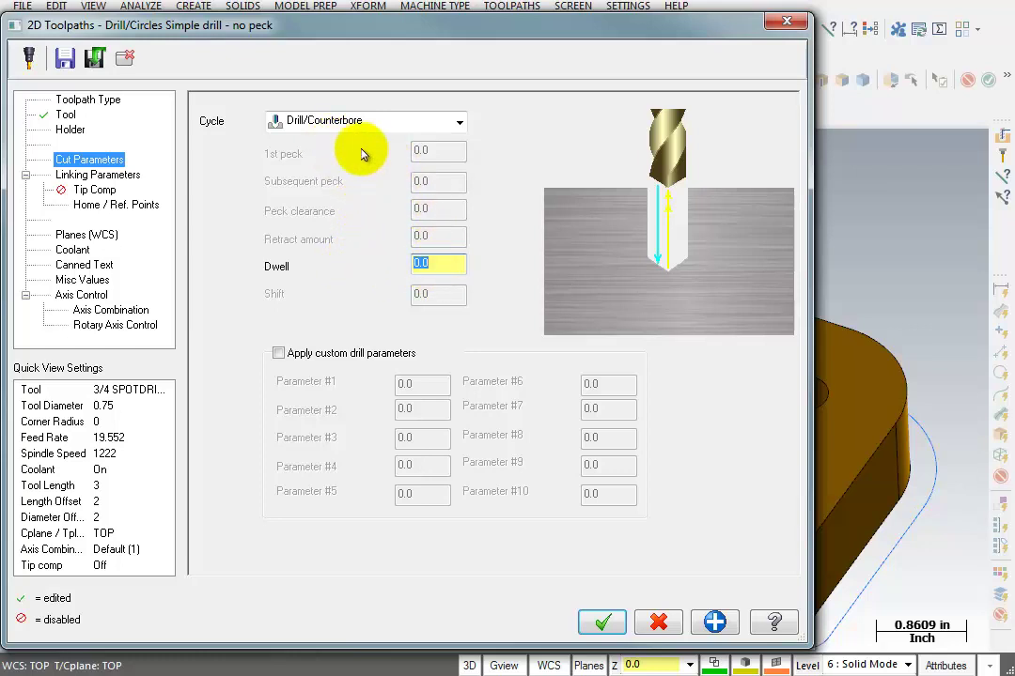
pyautogui.click(105, 174)
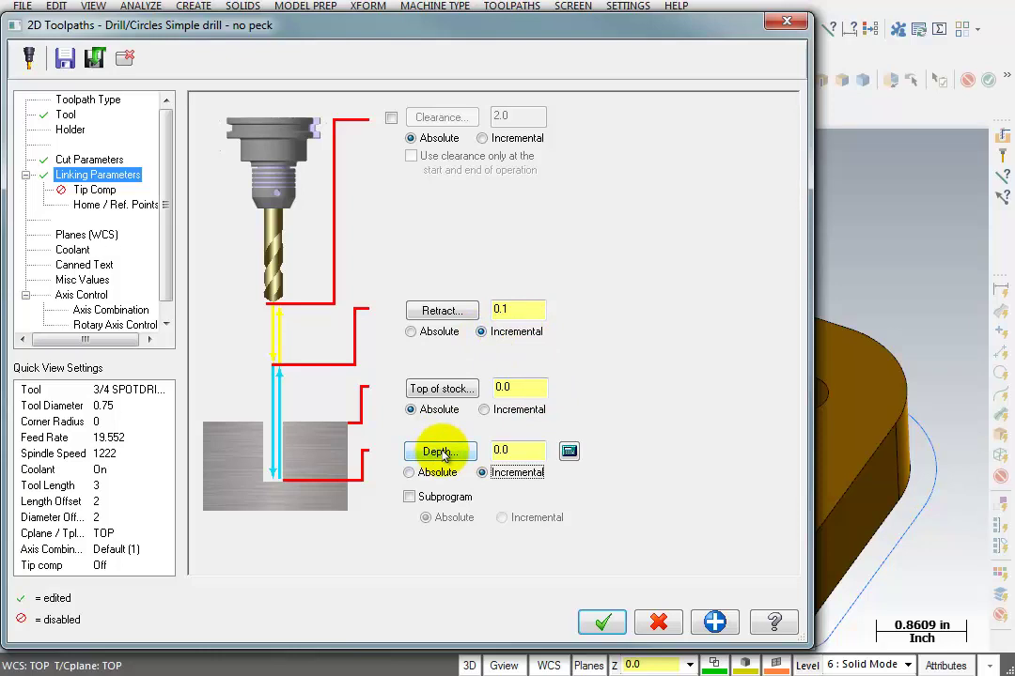
# - Calculate a -0.265 spot-drill depth from a 0.53 finish diameter and create the toolpath
pyautogui.click(569, 453)
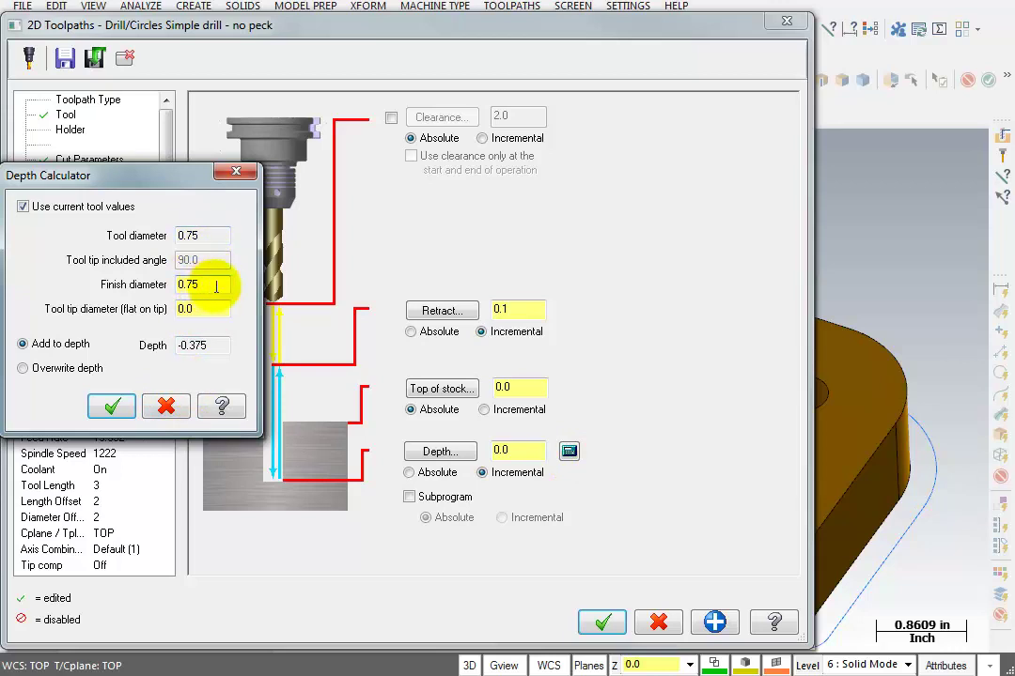
pyautogui.doubleClick(215, 285)
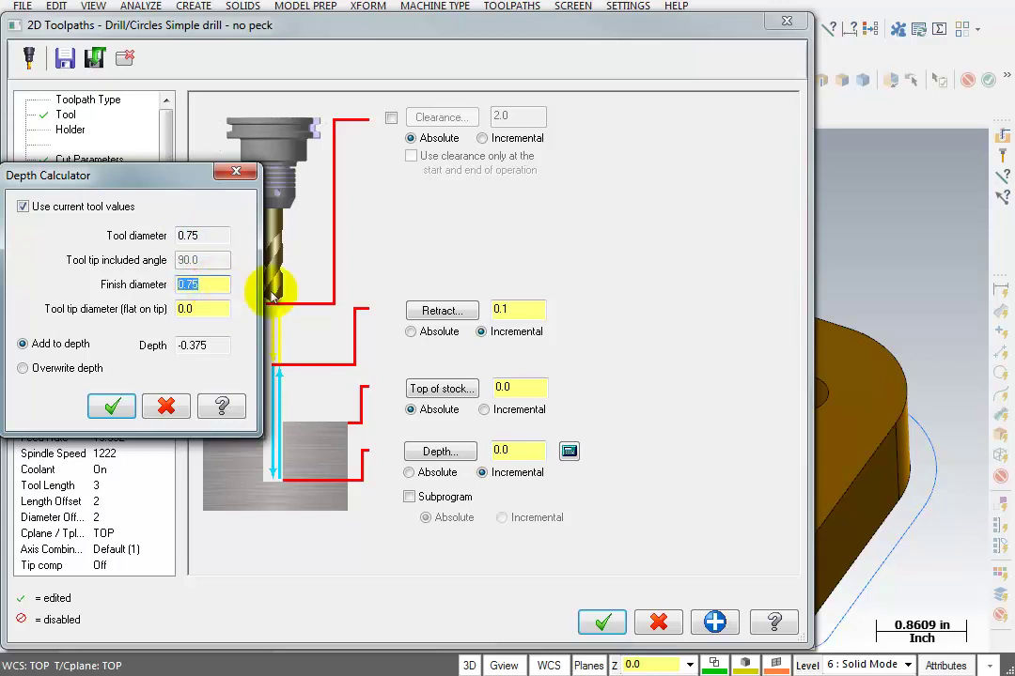
pyautogui.write('.53')
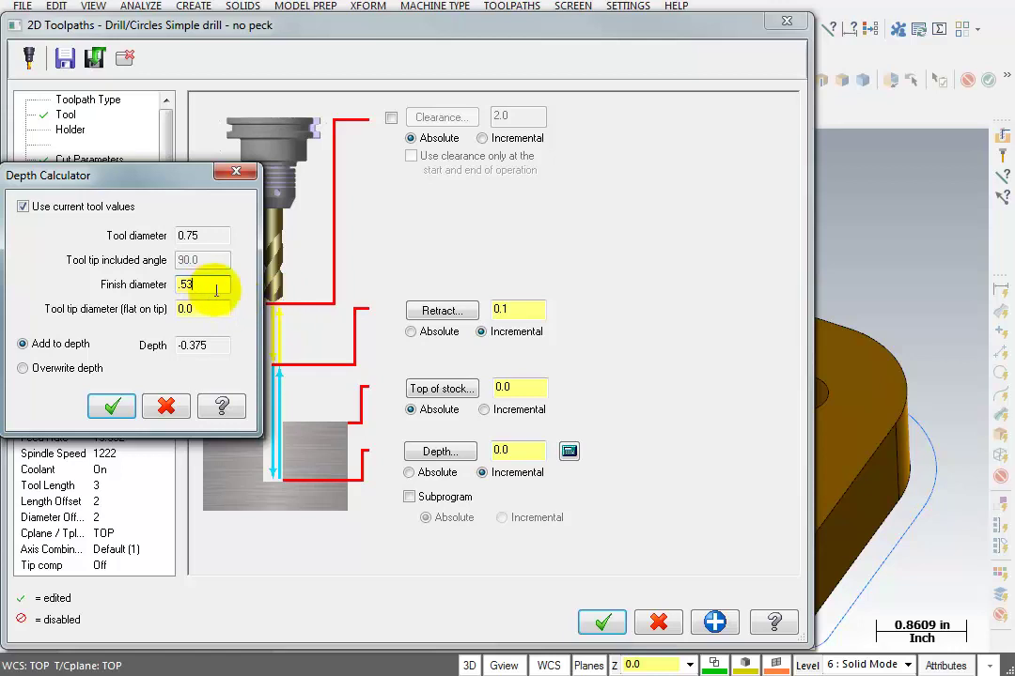
pyautogui.press('Tab')
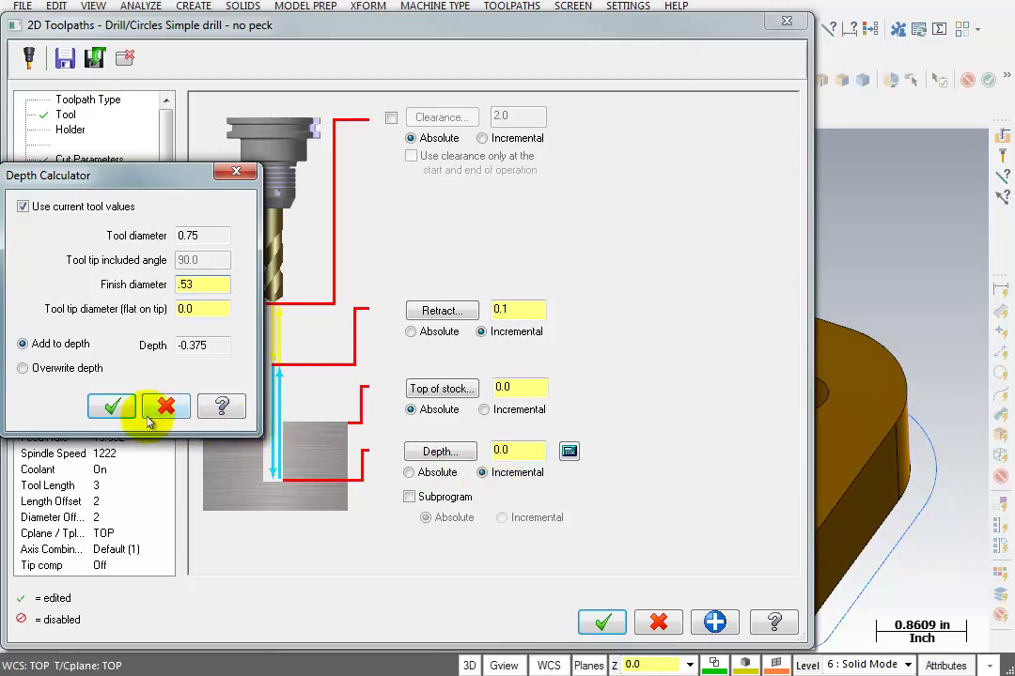
pyautogui.click(112, 406)
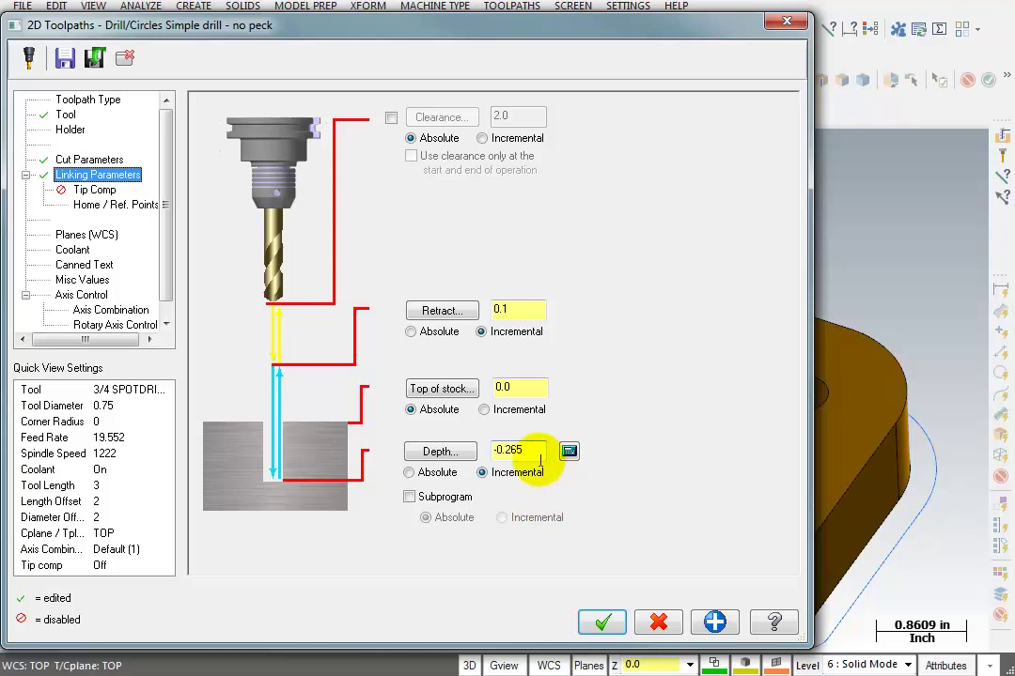
pyautogui.click(601, 624)
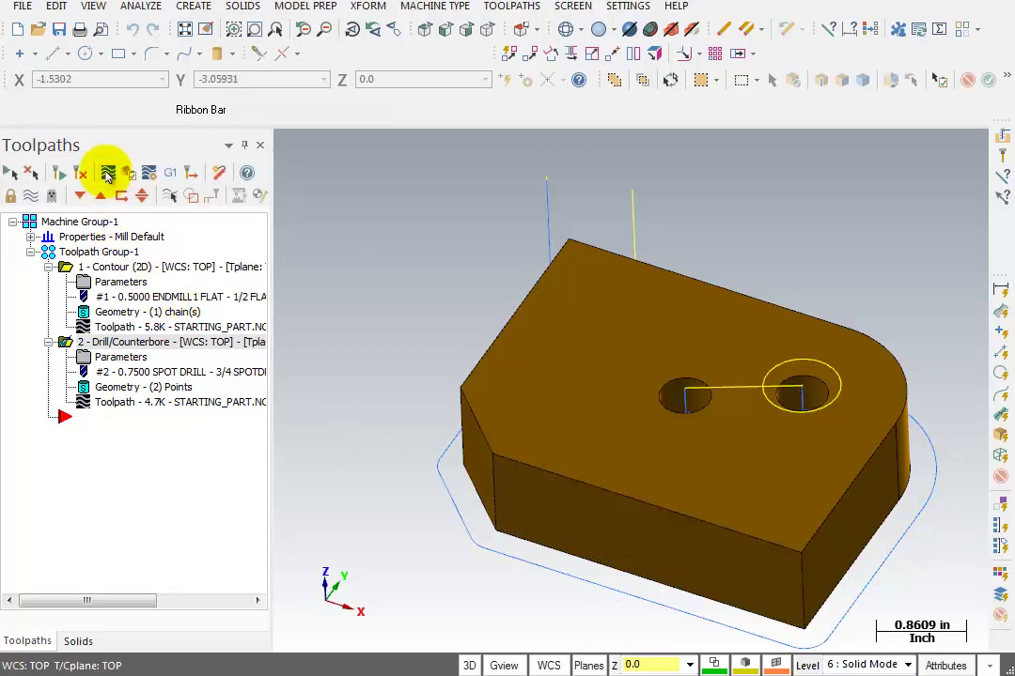
# - Backplot the spot drill plunging to Z -0.265 in both holes, then return to isometric view
pyautogui.click(108, 175)
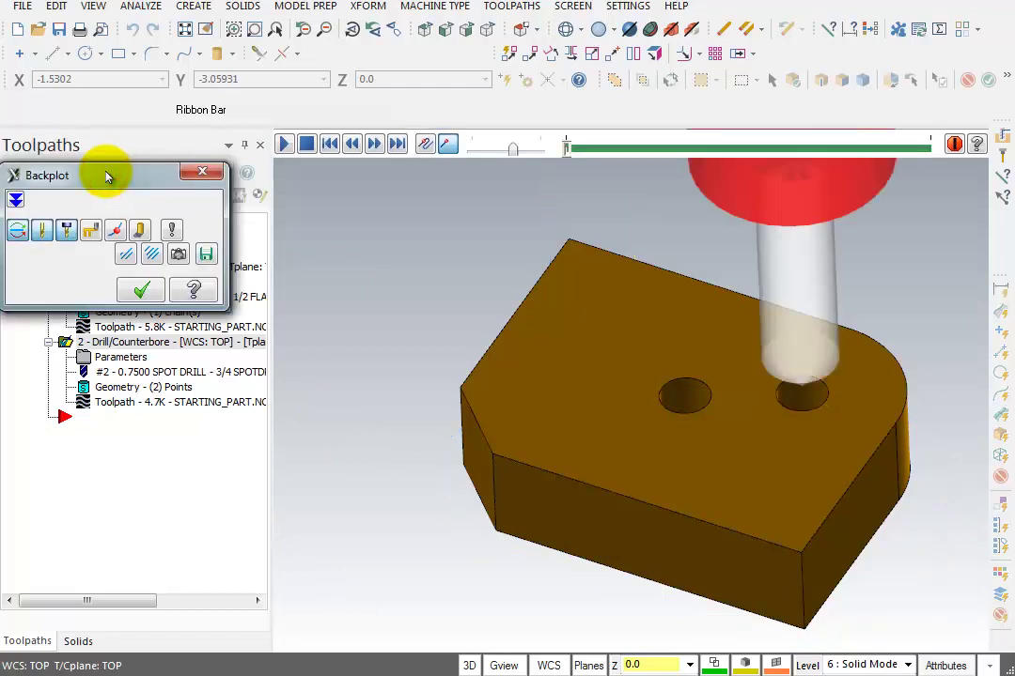
pyautogui.click(281, 143)
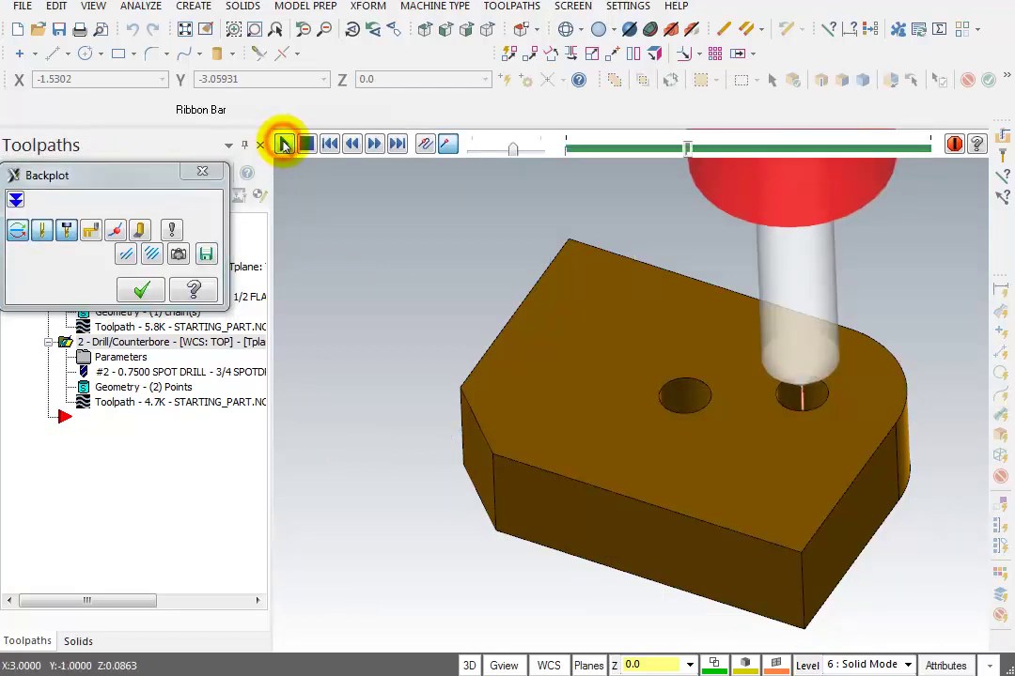
pyautogui.moveTo(672, 588); pyautogui.dragTo(723, 532, button='middle')
pyautogui.scroll(4, 797, 562)
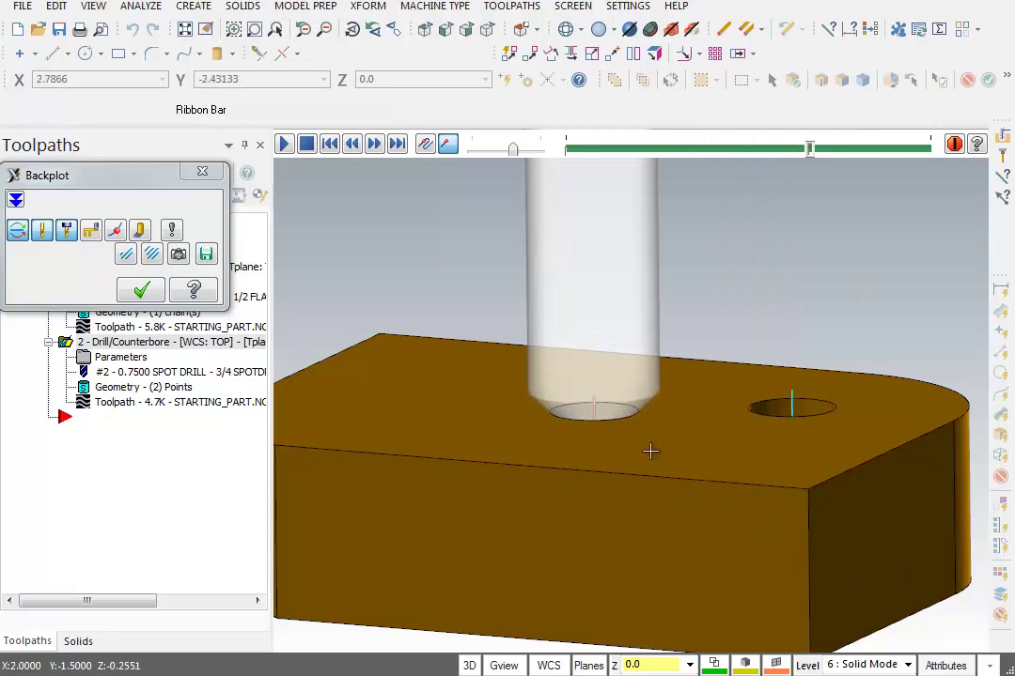
pyautogui.click(607, 421)
pyautogui.moveTo(634, 414)
pyautogui.mouseDown()
pyautogui.moveTo(551, 403)
pyautogui.moveTo(596, 394)
pyautogui.moveTo(678, 402)
pyautogui.mouseUp()
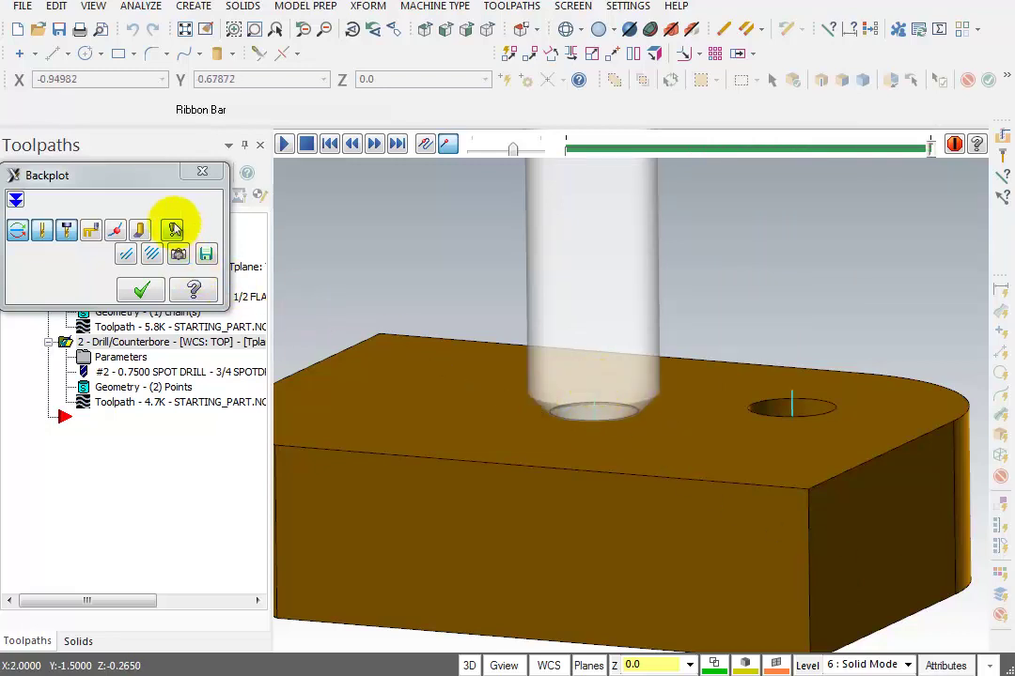
pyautogui.click(202, 171)
pyautogui.hotkey('alt', '7')
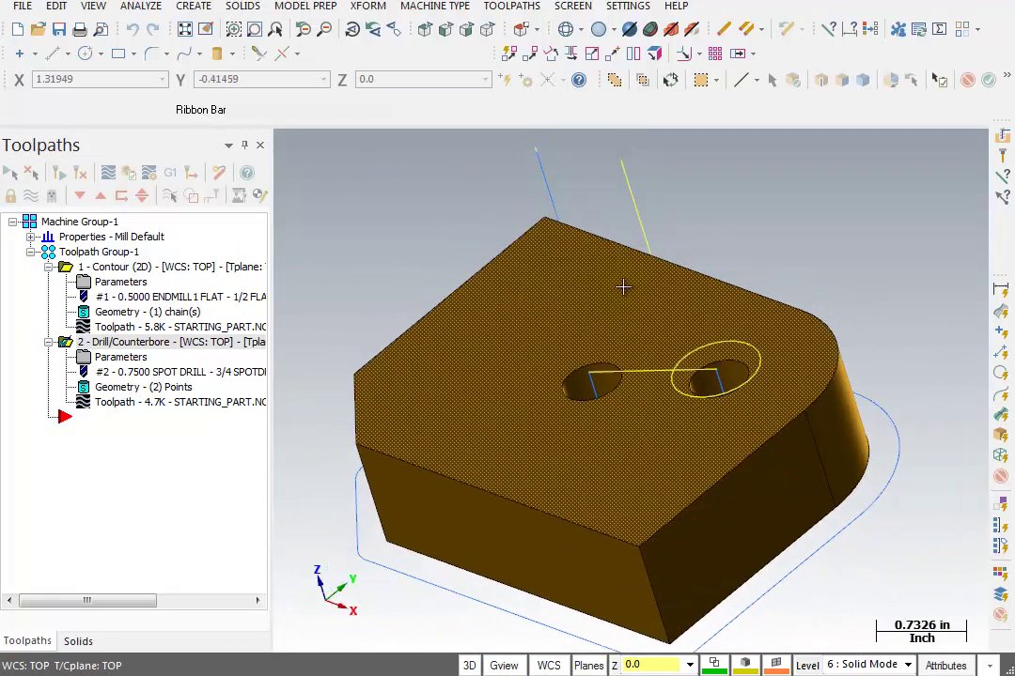
# - Deselect the part and bring up Stock setup under Properties - Mill Default for the toolpath group
pyautogui.moveTo(471, 256); pyautogui.dragTo(449, 255)
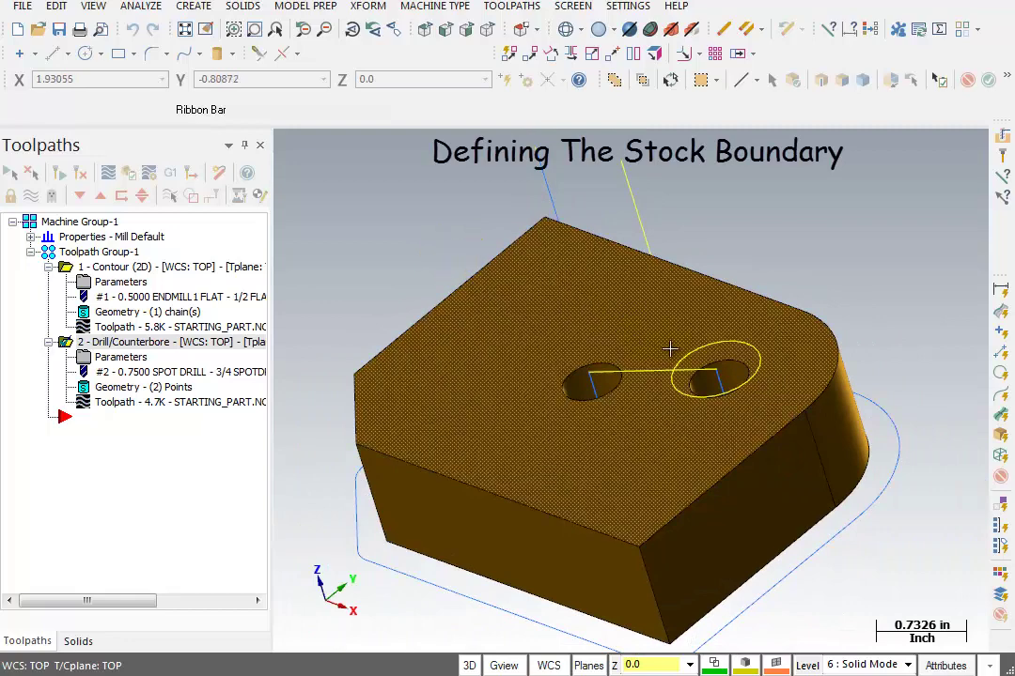
pyautogui.click(843, 362)
pyautogui.click(916, 432)
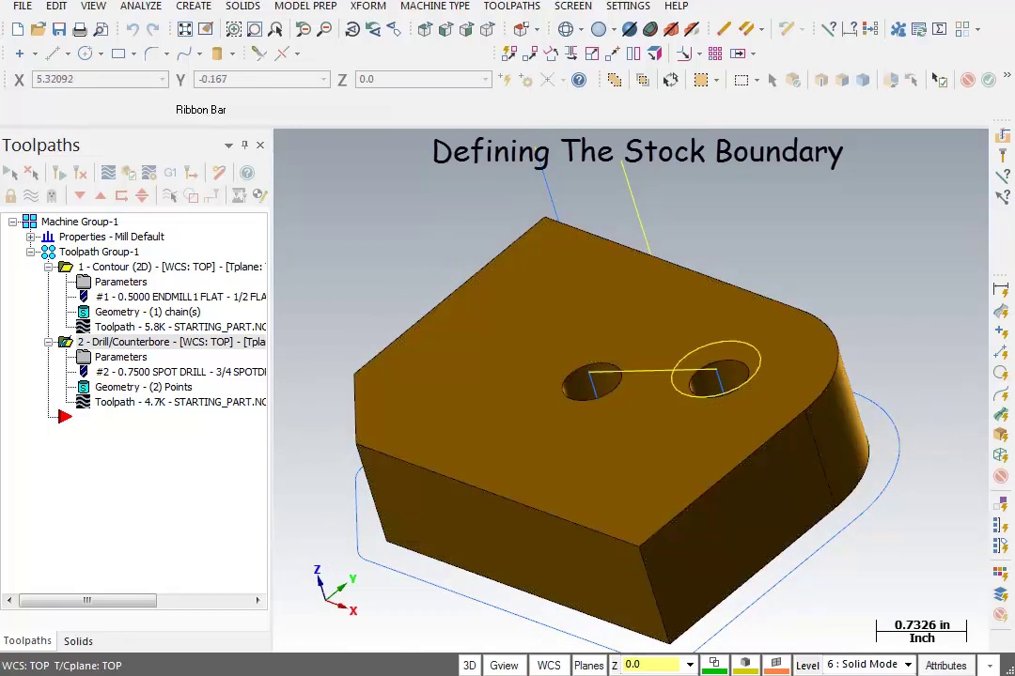
pyautogui.click(94, 254)
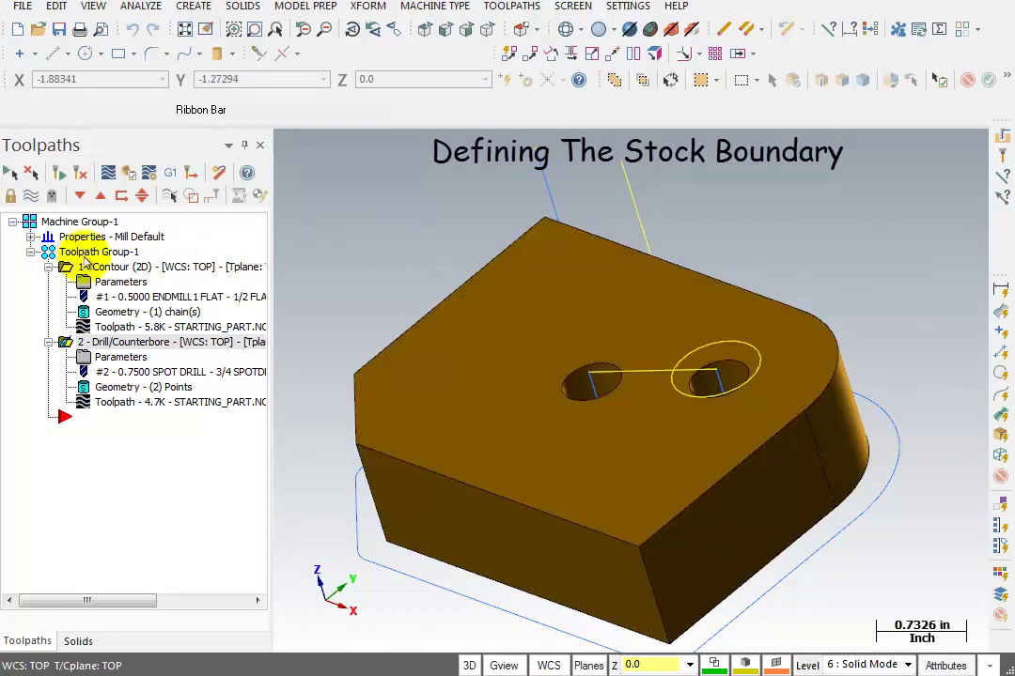
pyautogui.click(31, 238)
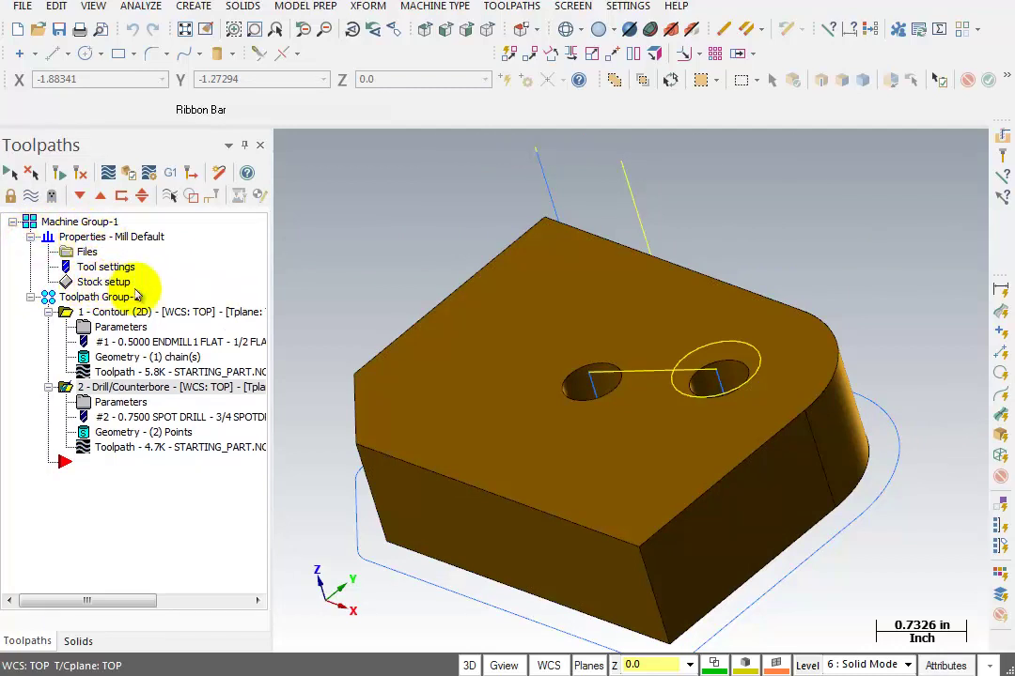
pyautogui.click(92, 283)
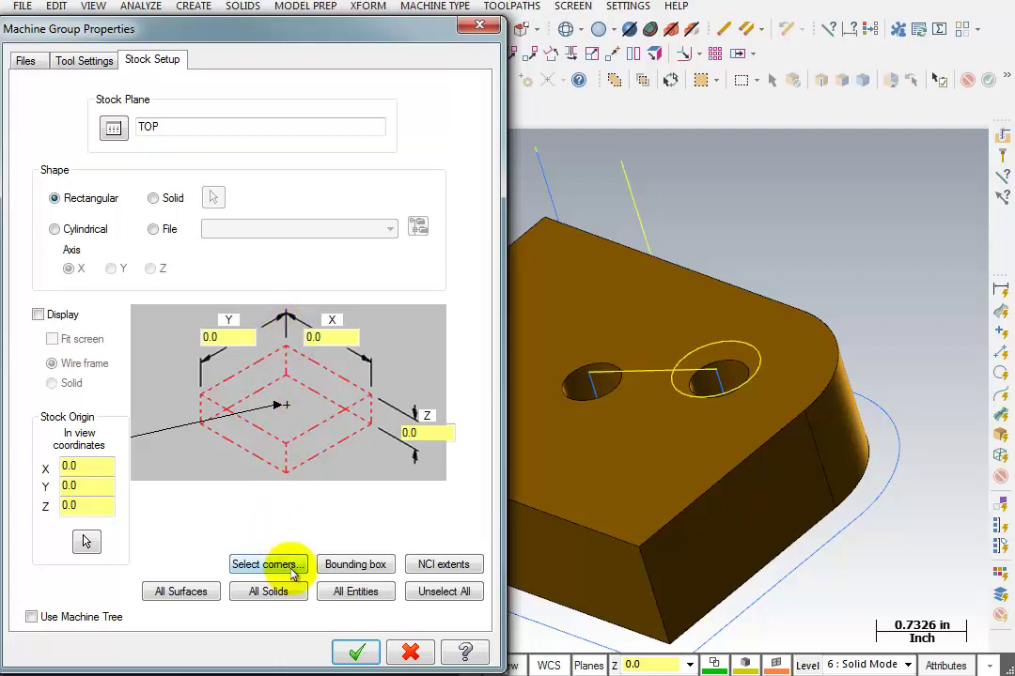
# - Define the stock by picking the part's top corner and opposite bottom front corner
pyautogui.click(286, 567)
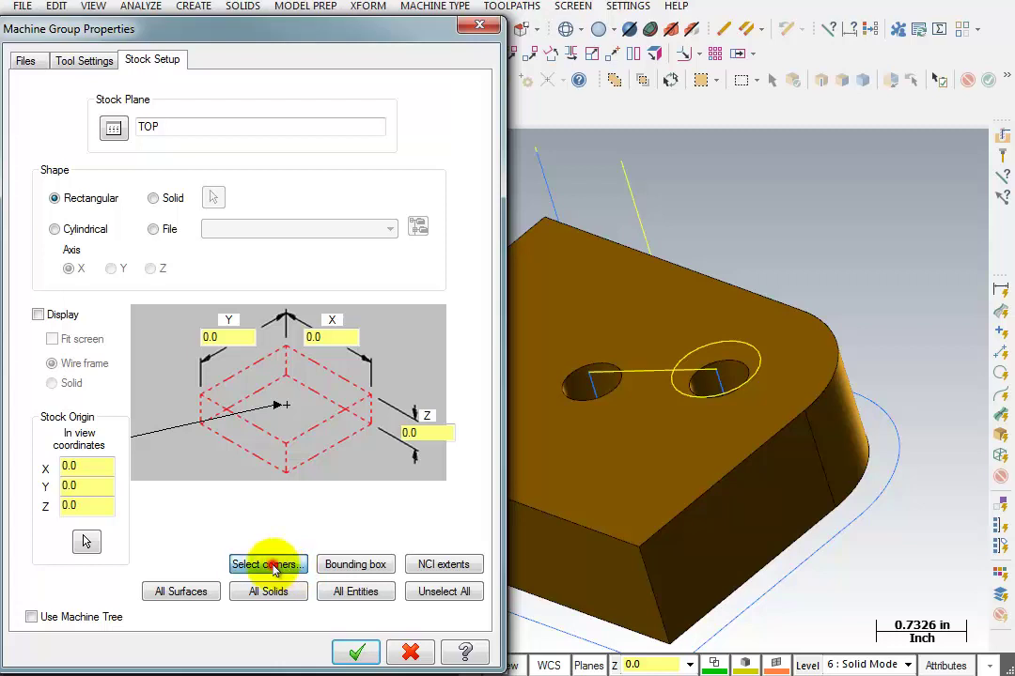
pyautogui.click(543, 218)
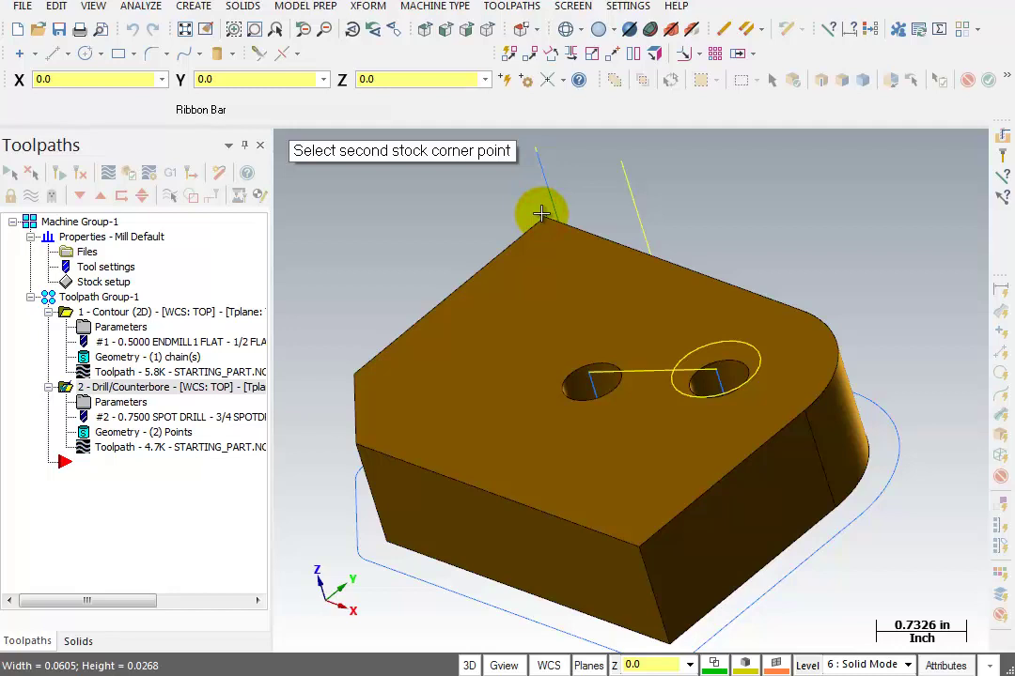
pyautogui.click(670, 649)
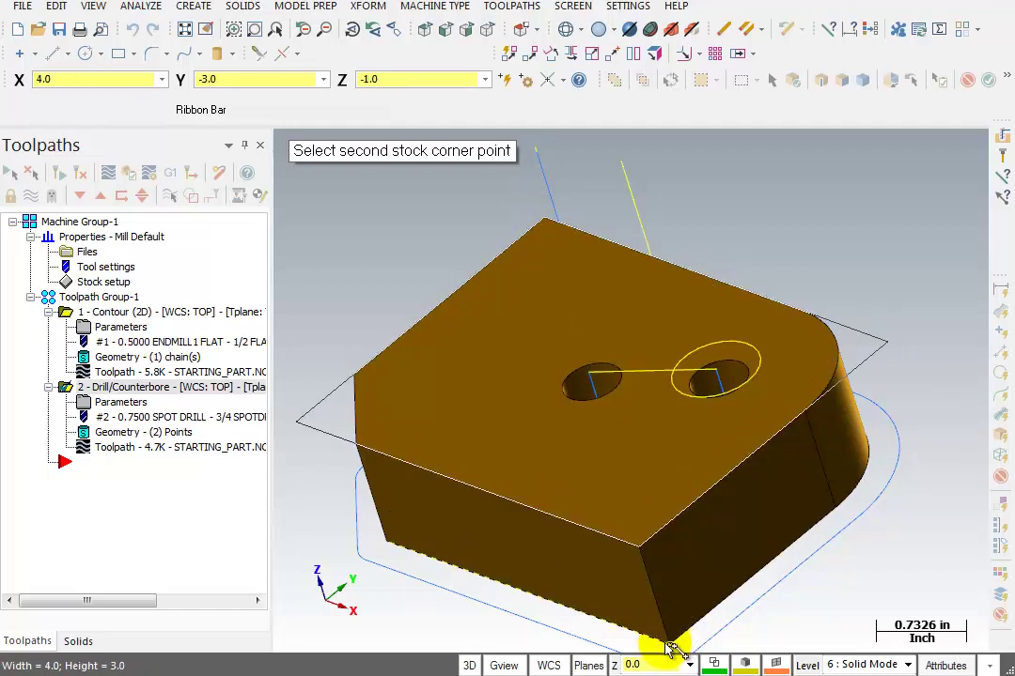
pyautogui.click(670, 648)
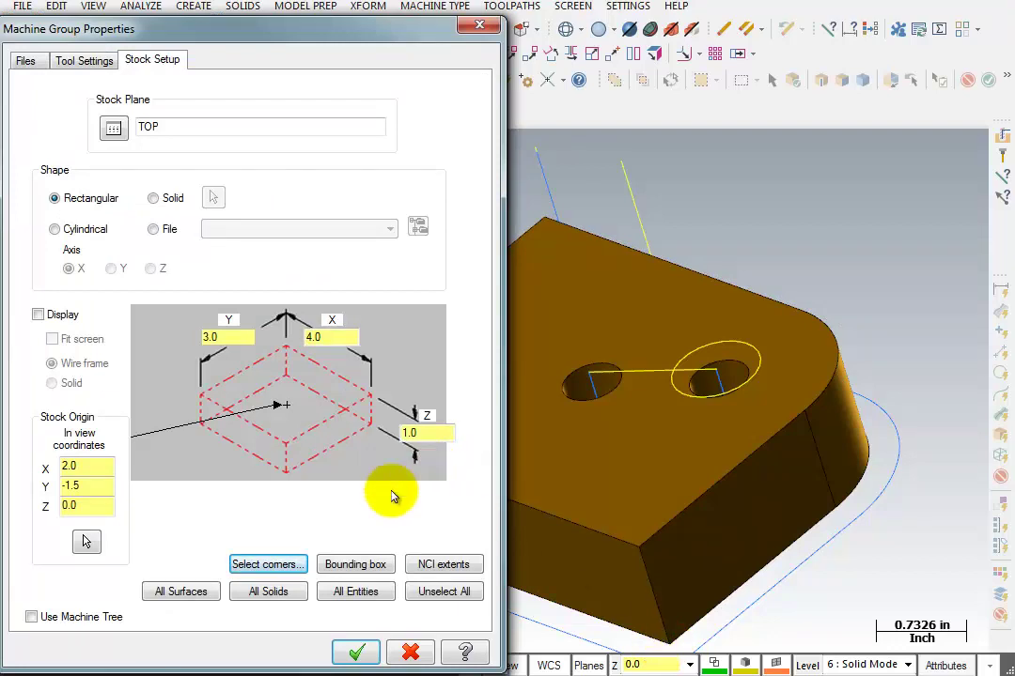
# - Base the stock on all solids, set sizes to 3.1 and 4.1, and confirm
pyautogui.click(252, 594)
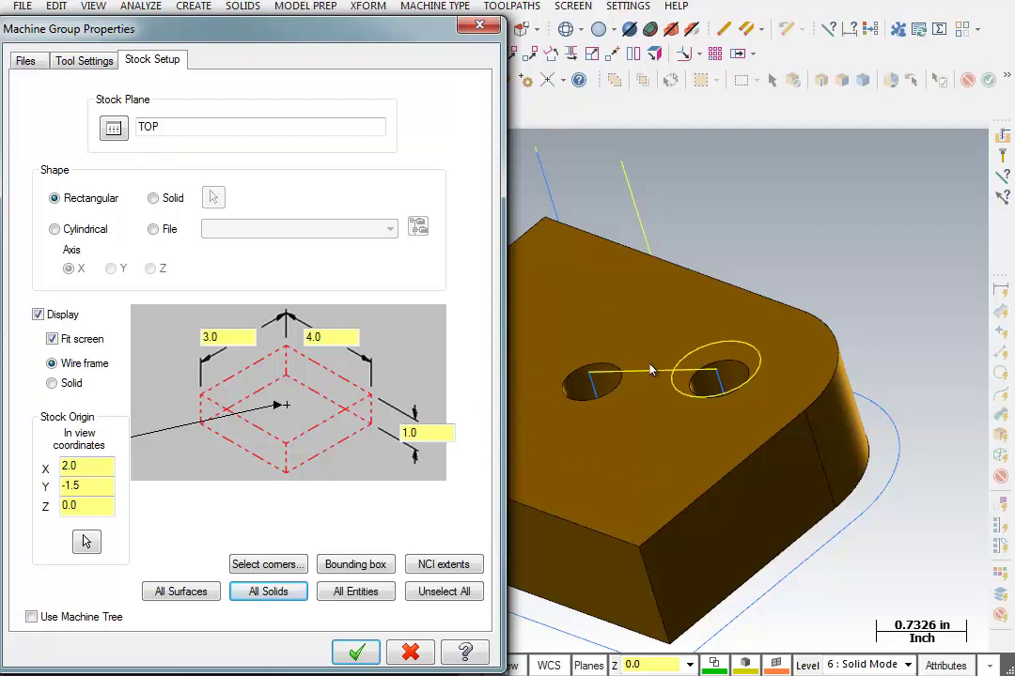
pyautogui.click(222, 337)
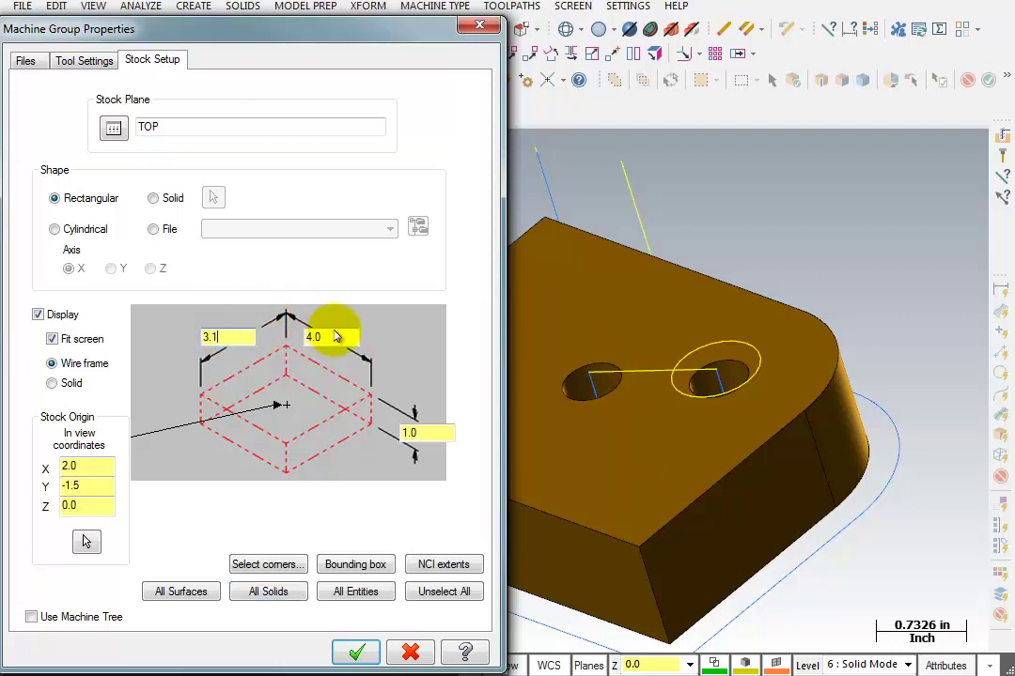
pyautogui.click(333, 337)
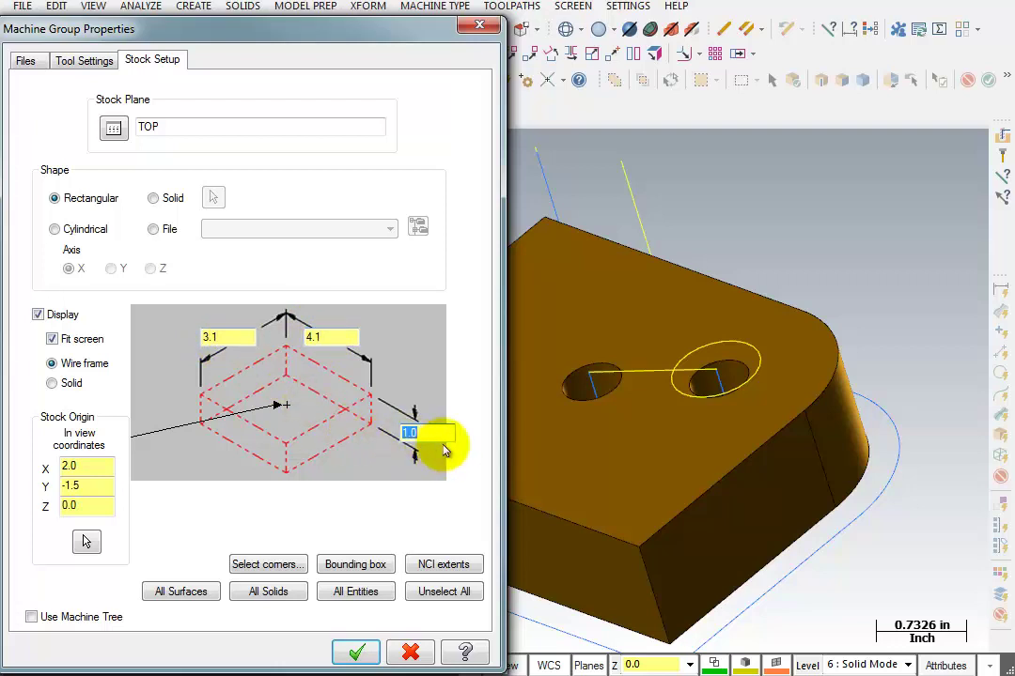
pyautogui.click(349, 652)
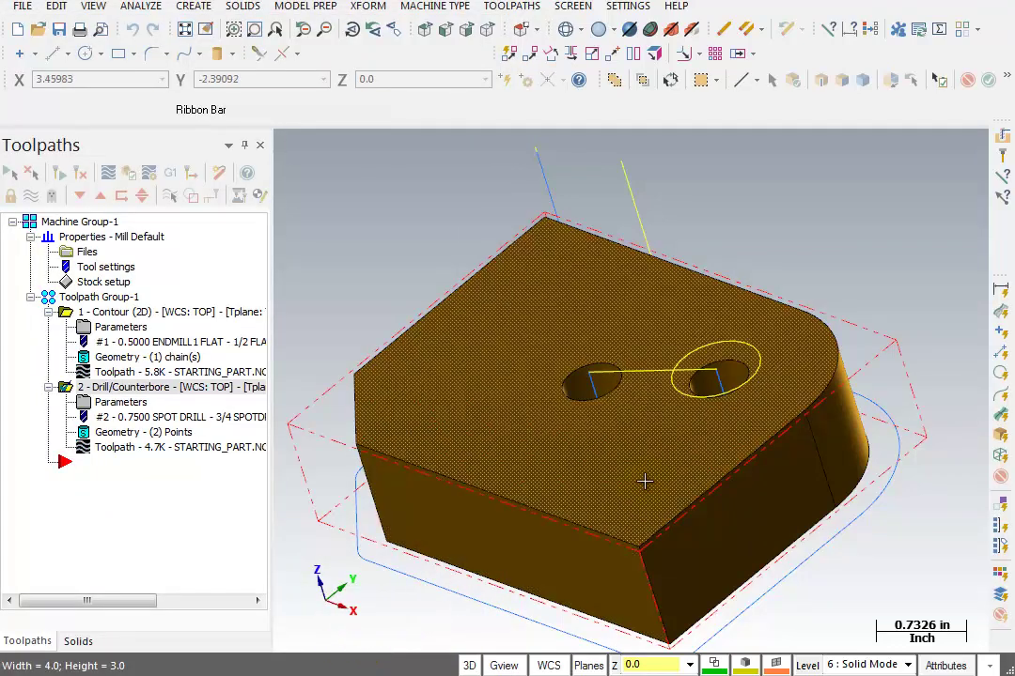
# - Select the Contour (2D) and Drill/Counterbore operations in Toolpath Group-1 after viewing the stock
pyautogui.moveTo(644, 481)
pyautogui.mouseDown(button='middle')
pyautogui.moveTo(627, 467)
pyautogui.moveTo(698, 477)
pyautogui.moveTo(680, 485)
pyautogui.moveTo(883, 480)
pyautogui.moveTo(713, 525)
pyautogui.moveTo(466, 543)
pyautogui.mouseUp(button='middle')
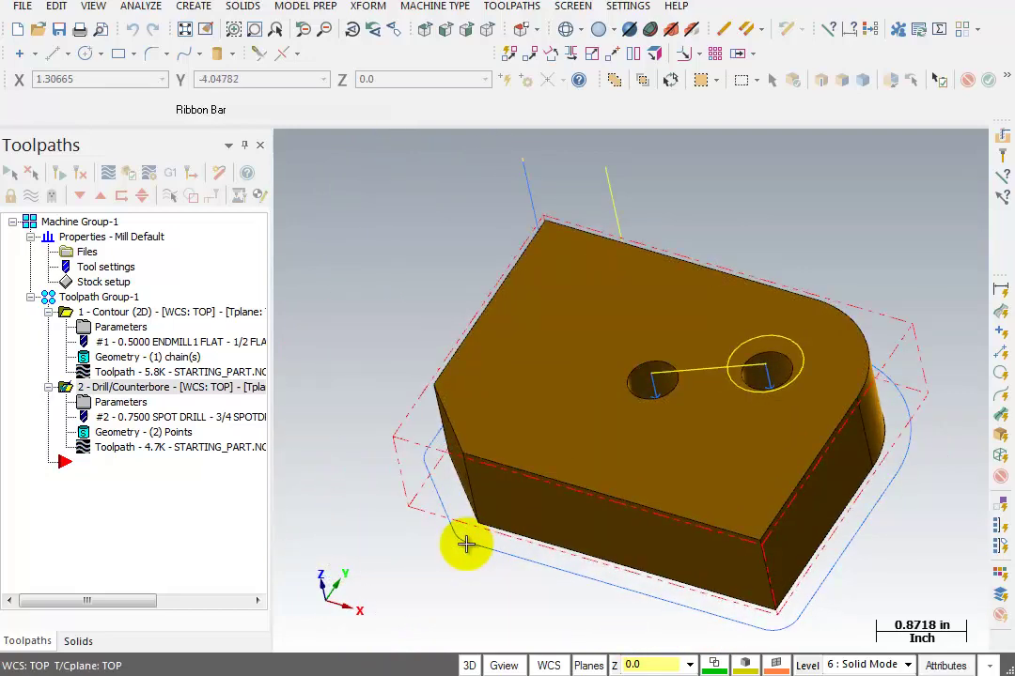
pyautogui.scroll(1, 465, 544)
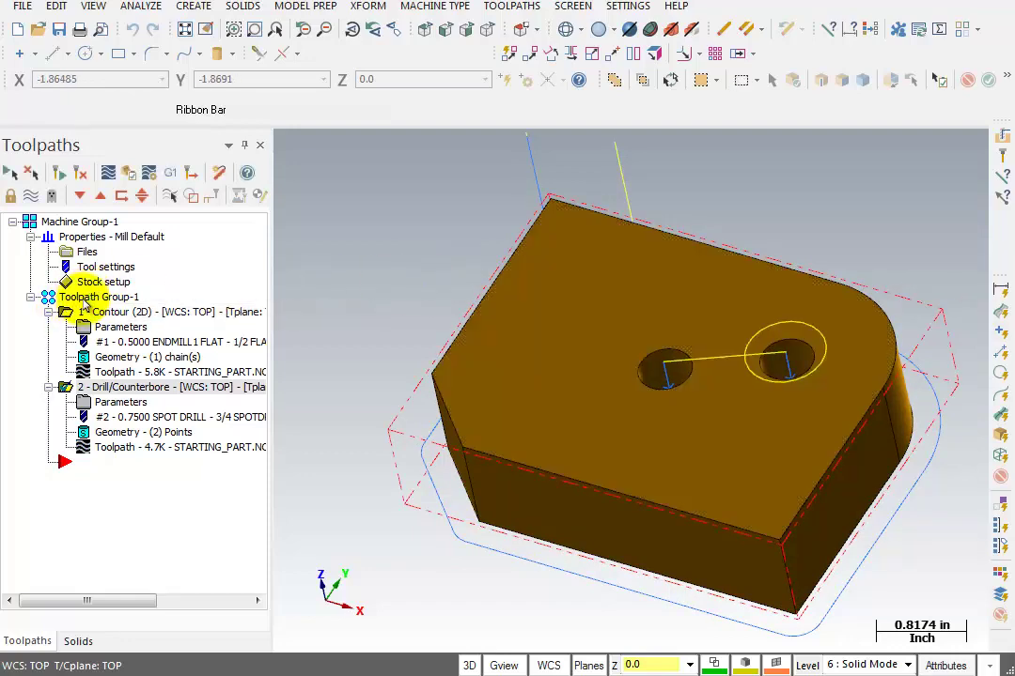
pyautogui.click(97, 298)
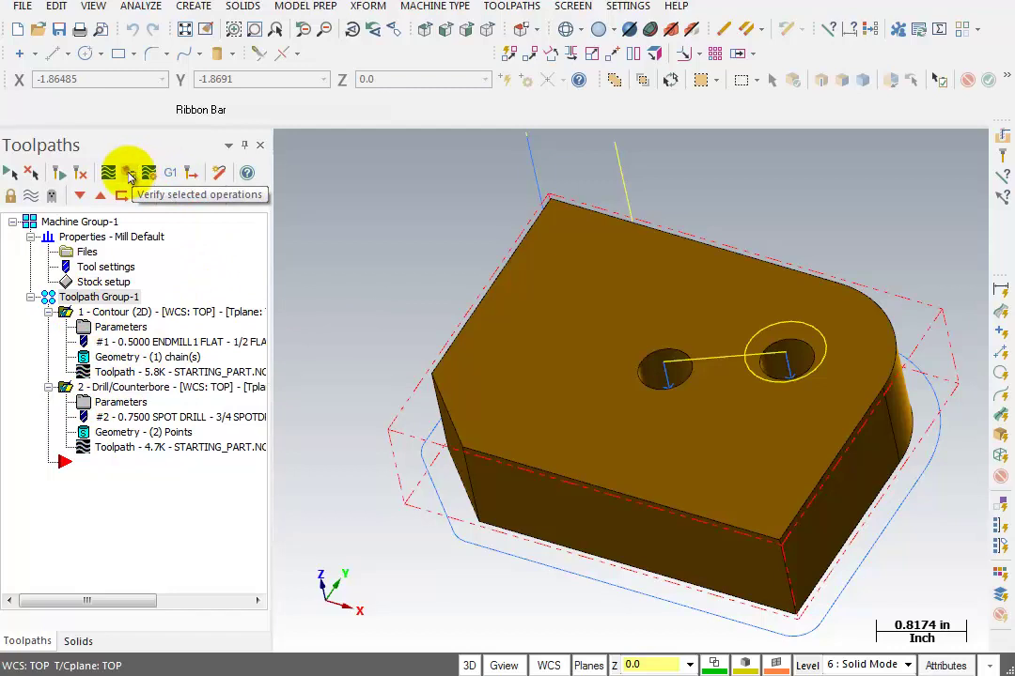
# - Verify the selected operations and play all 27 moves in Mastercam Simulator
pyautogui.click(131, 174)
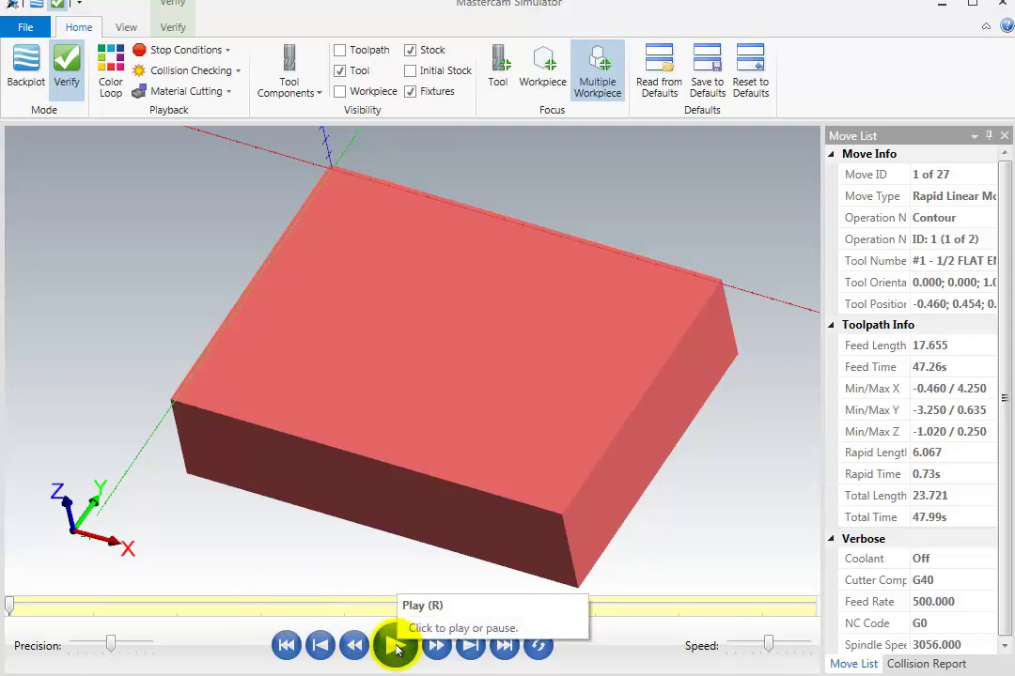
pyautogui.click(396, 645)
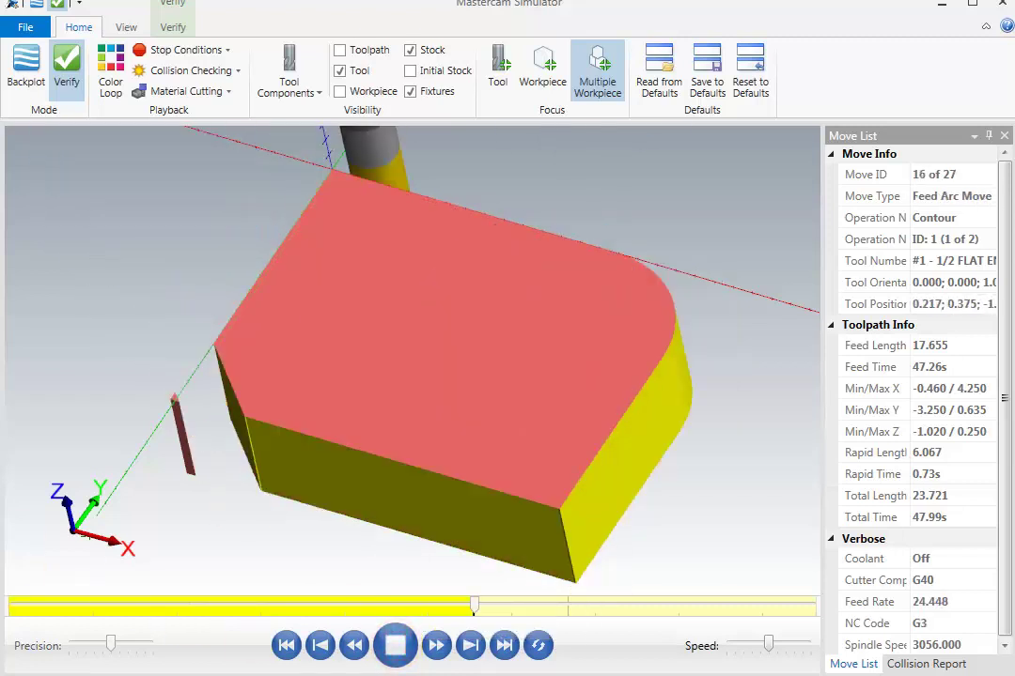